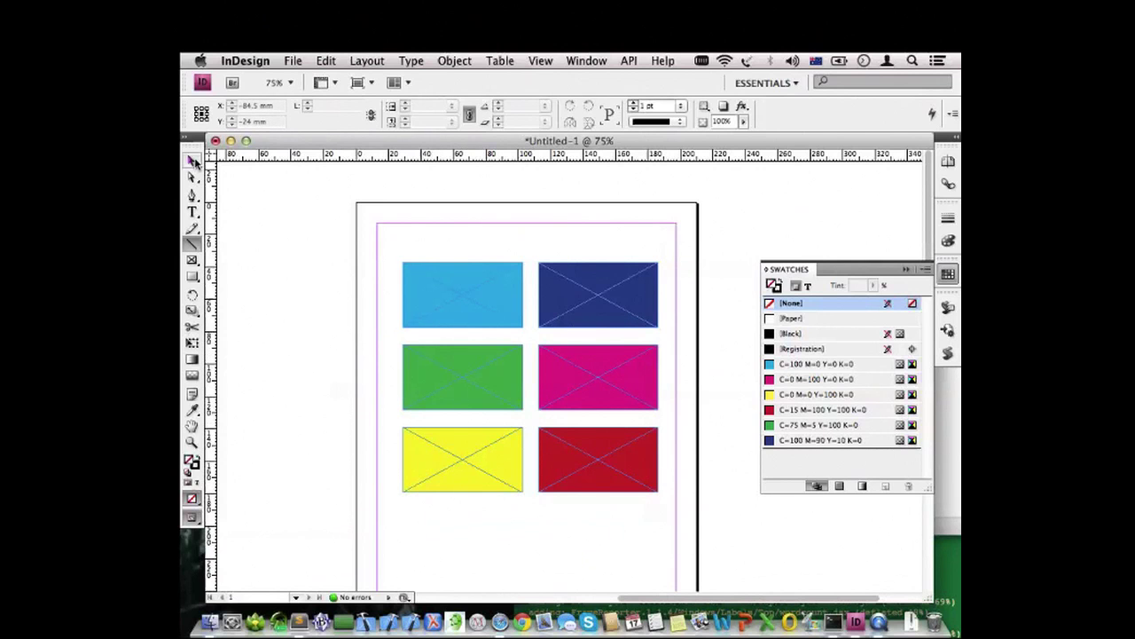
# Switch from the Line tool to the Selection tool
pyautogui.press('v')
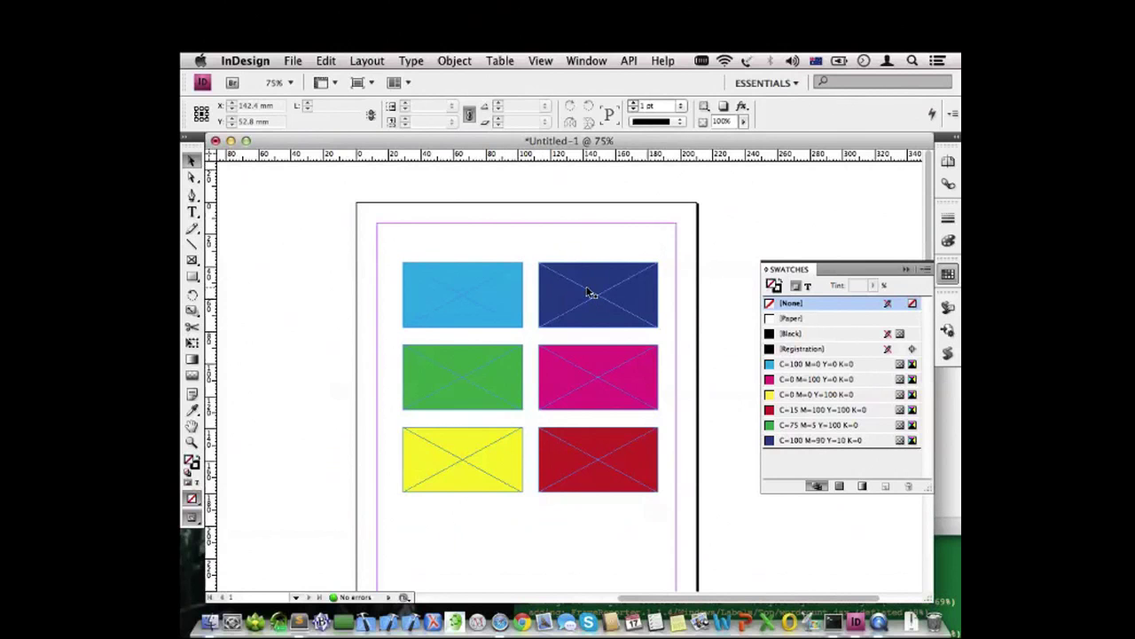
pyautogui.moveTo(583, 292); pyautogui.dragTo(519, 293)
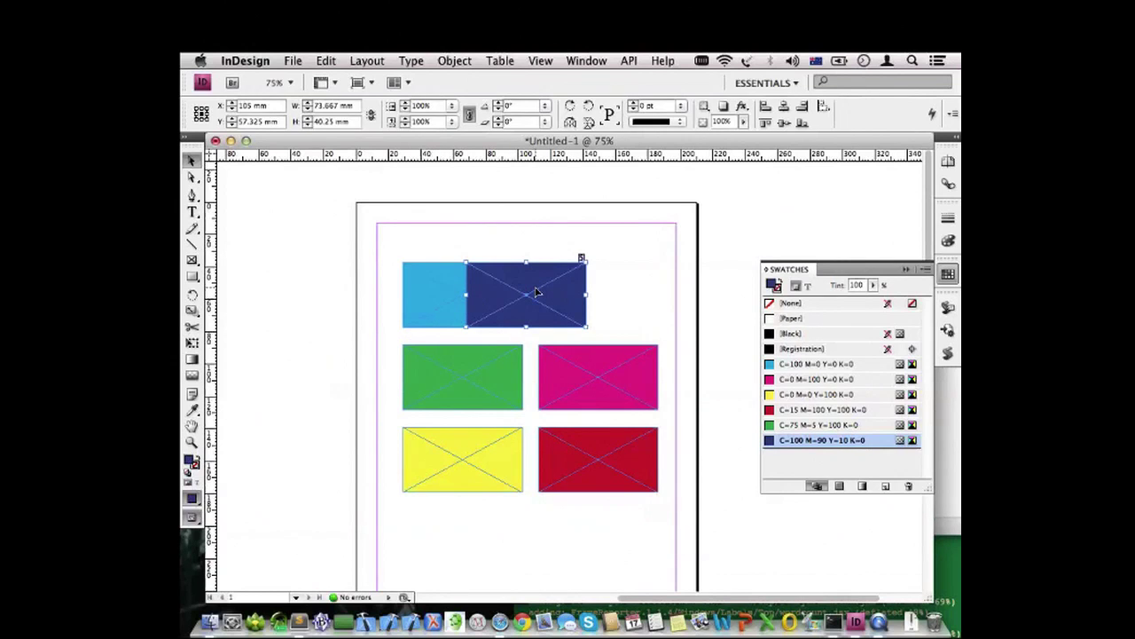
pyautogui.moveTo(536, 293); pyautogui.dragTo(607, 293)
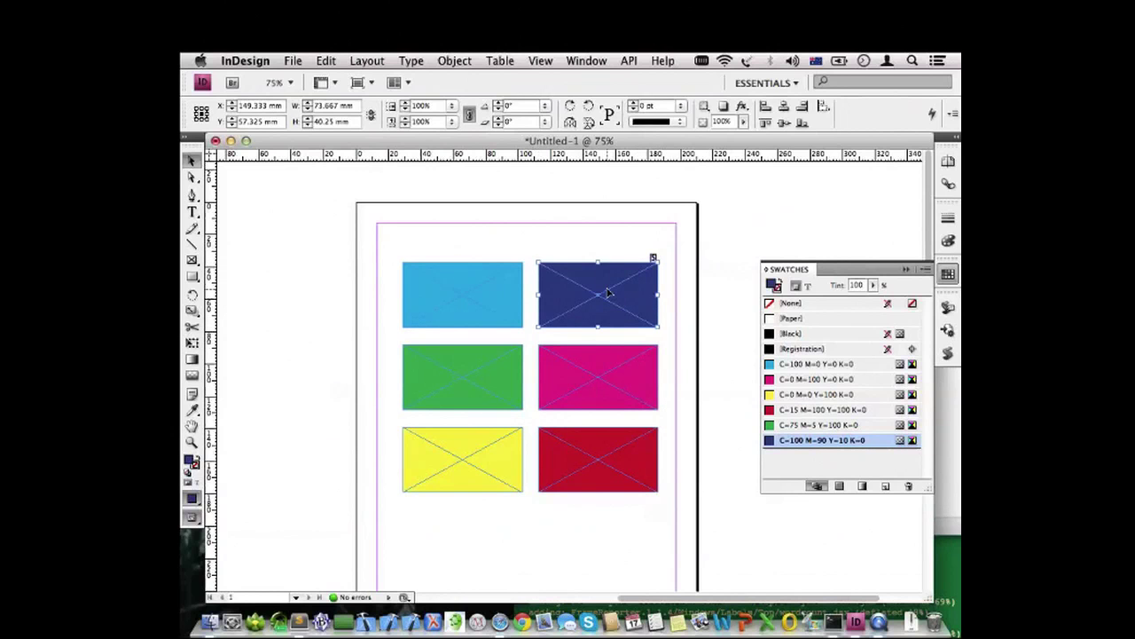
pyautogui.click(582, 235)
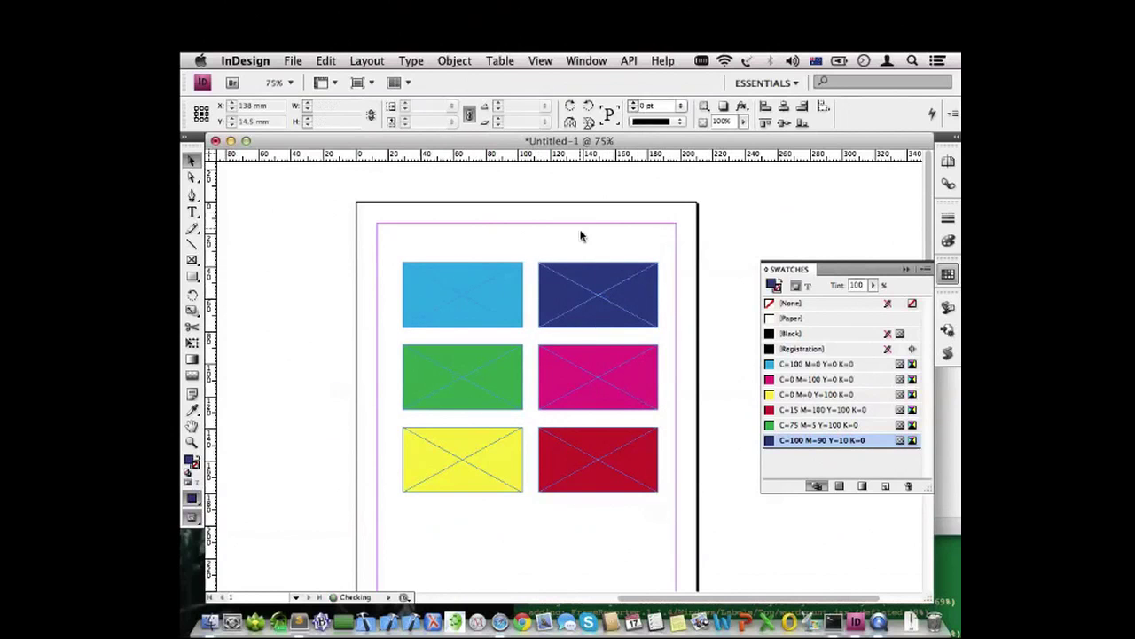
# Go to API > Frame Reporter in the menu bar
pyautogui.click(629, 60)
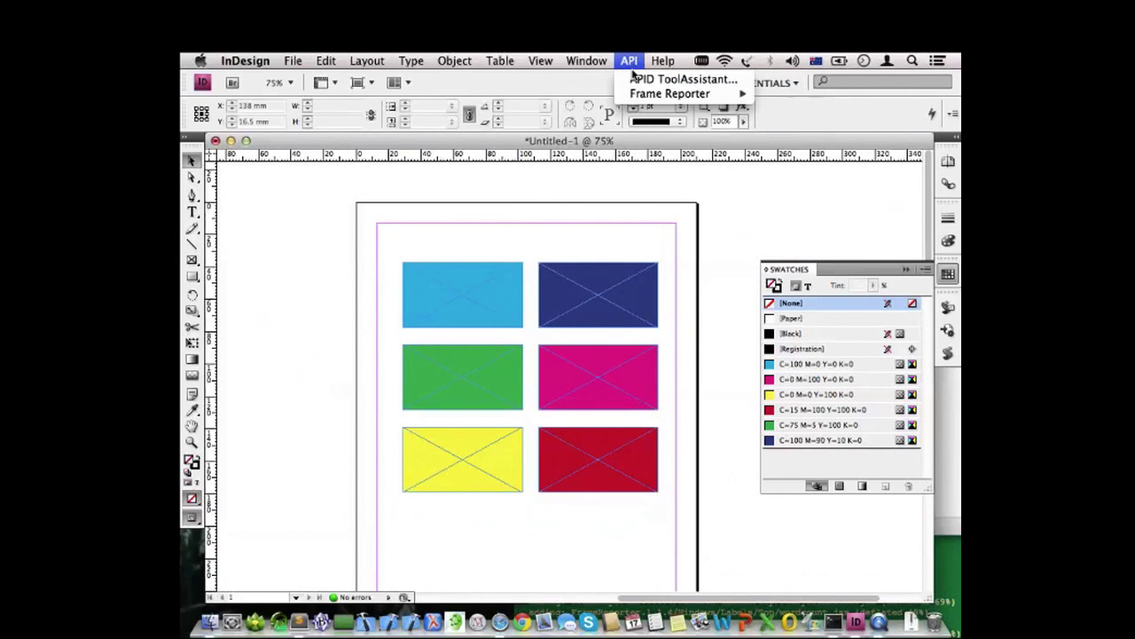
pyautogui.moveTo(631, 93)
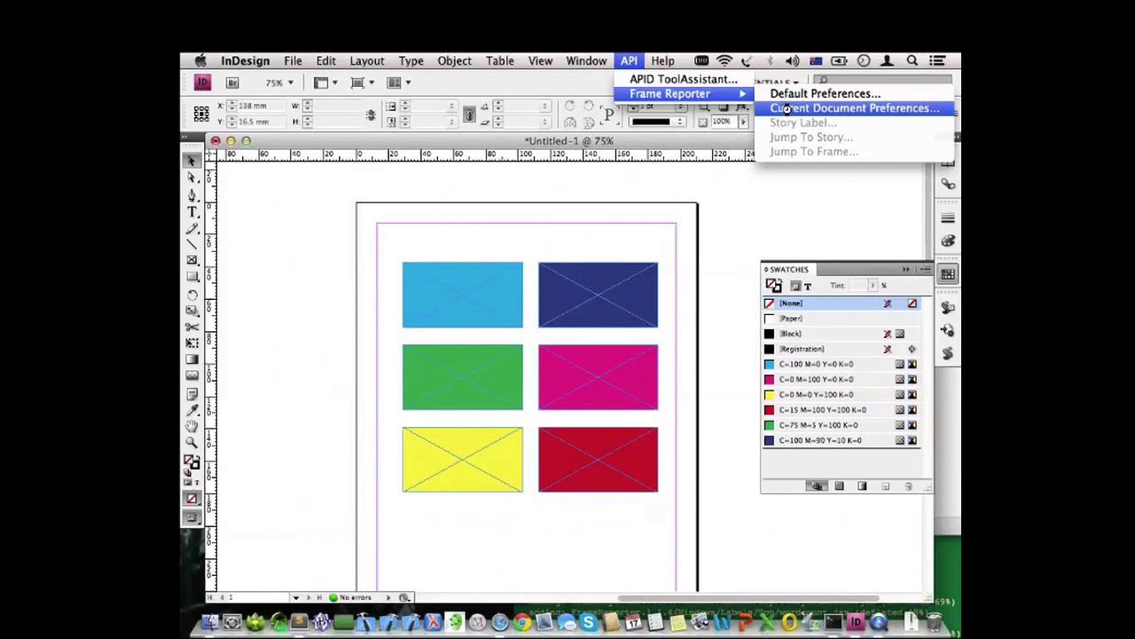
# Confirm Frame Reporter document preferences with selected-frame-only reporting and z-order shown
pyautogui.click(786, 108)
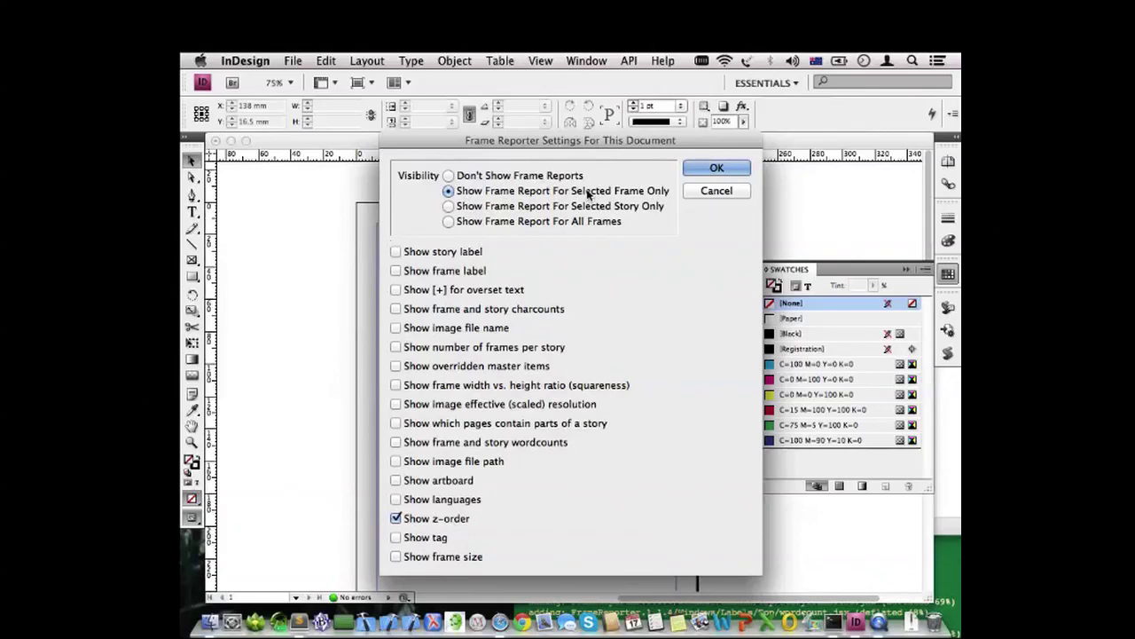
pyautogui.click(713, 169)
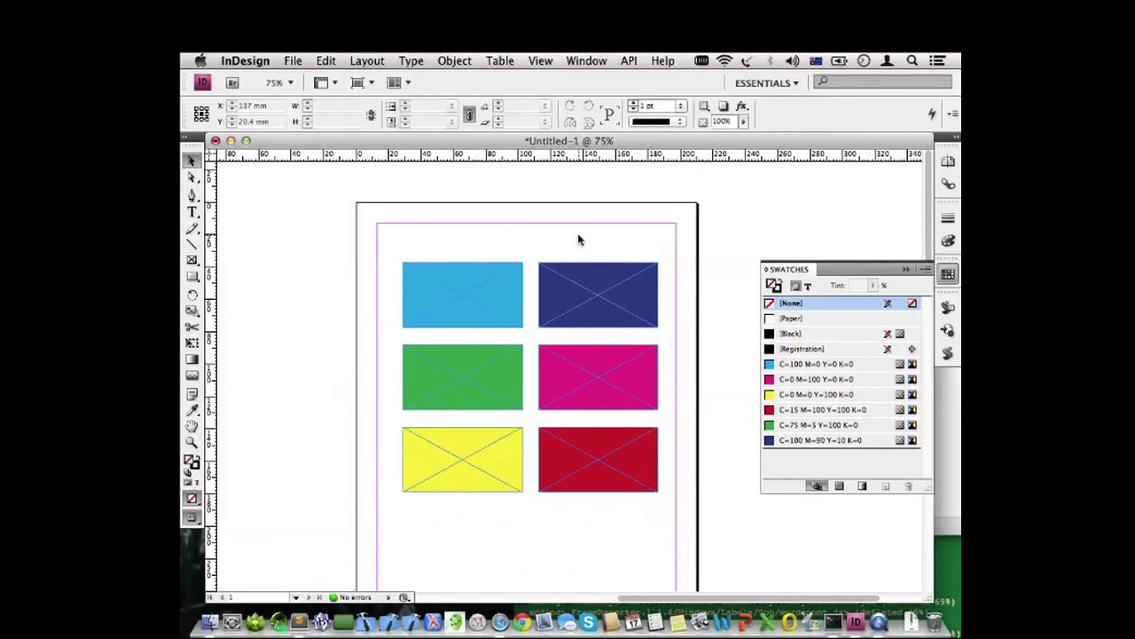
# Select all six frames so each displays its z-order number
pyautogui.press('super+a')
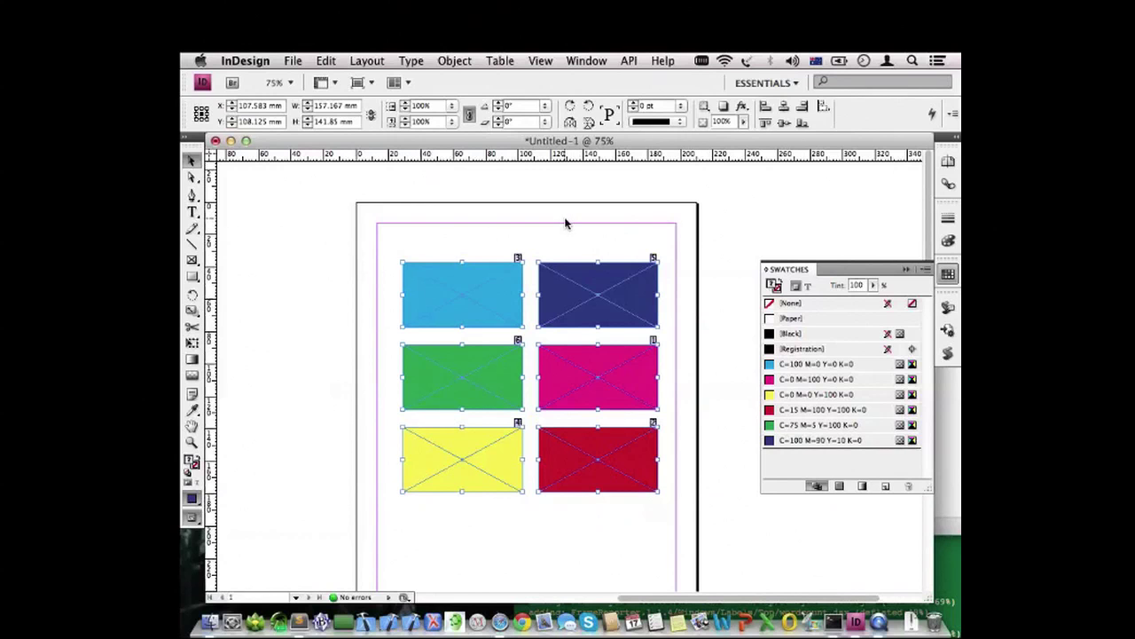
# Deselect the frames and browse the Object menu, dismissing Anchored Object Options unchanged
pyautogui.click(443, 231)
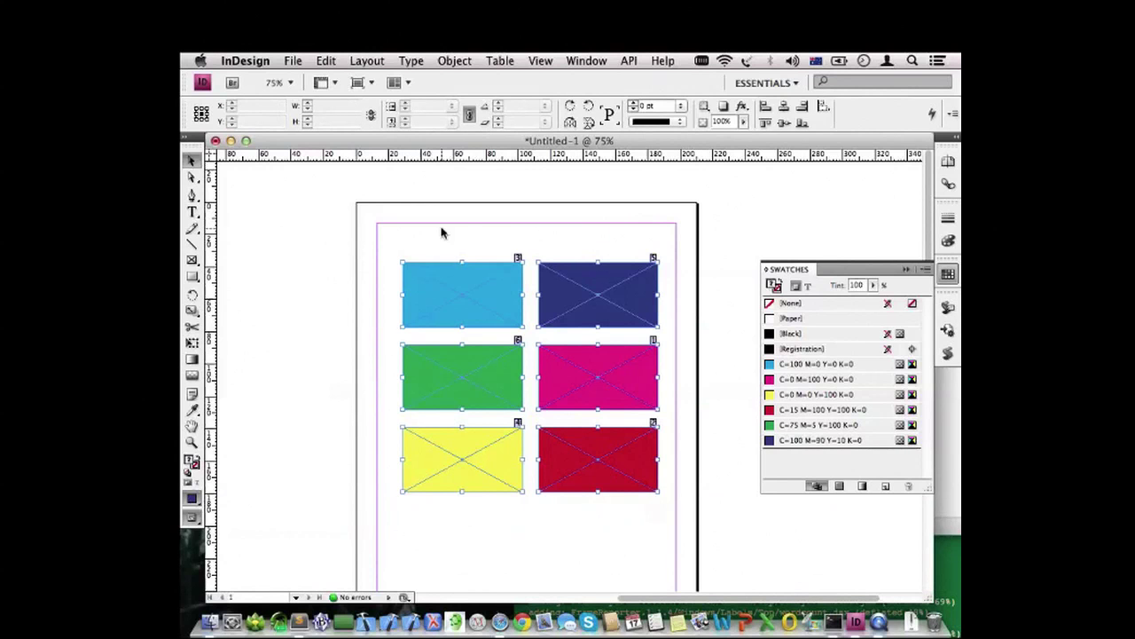
pyautogui.click(457, 59)
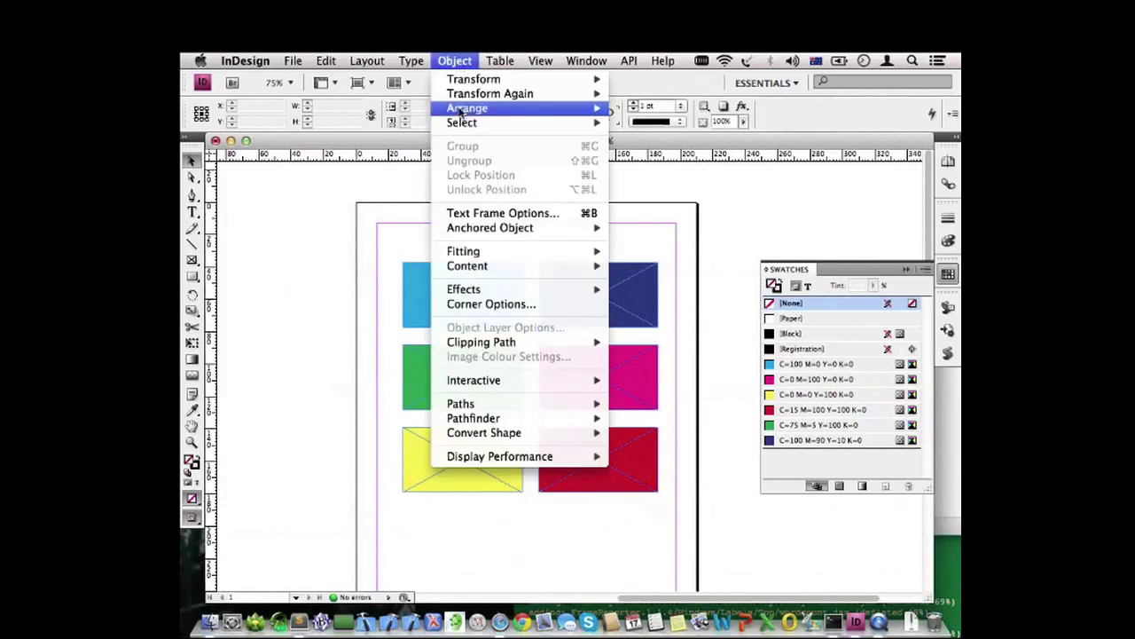
pyautogui.moveTo(460, 111)
pyautogui.click(637, 237)
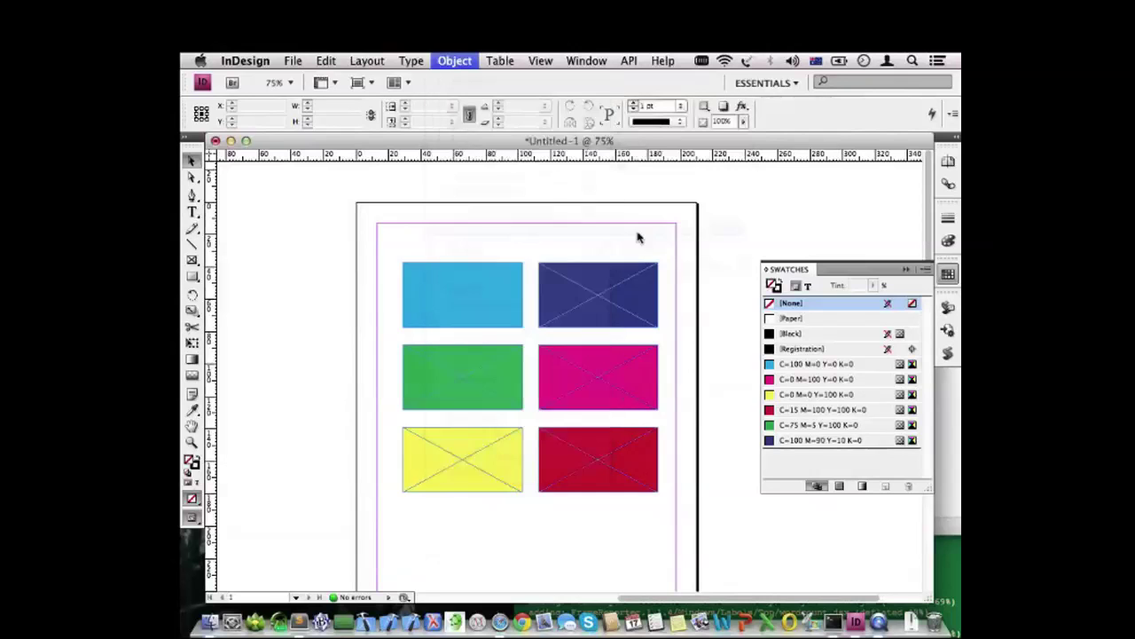
pyautogui.click(608, 520)
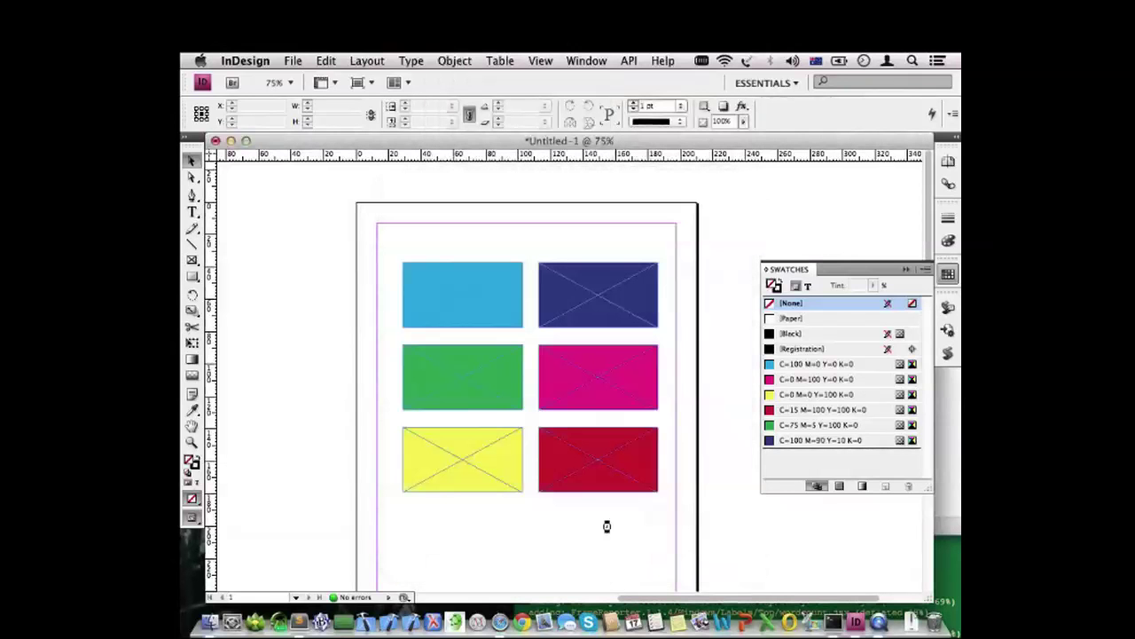
# Bring the light-blue frame to the front of the stacking order
pyautogui.click(489, 295)
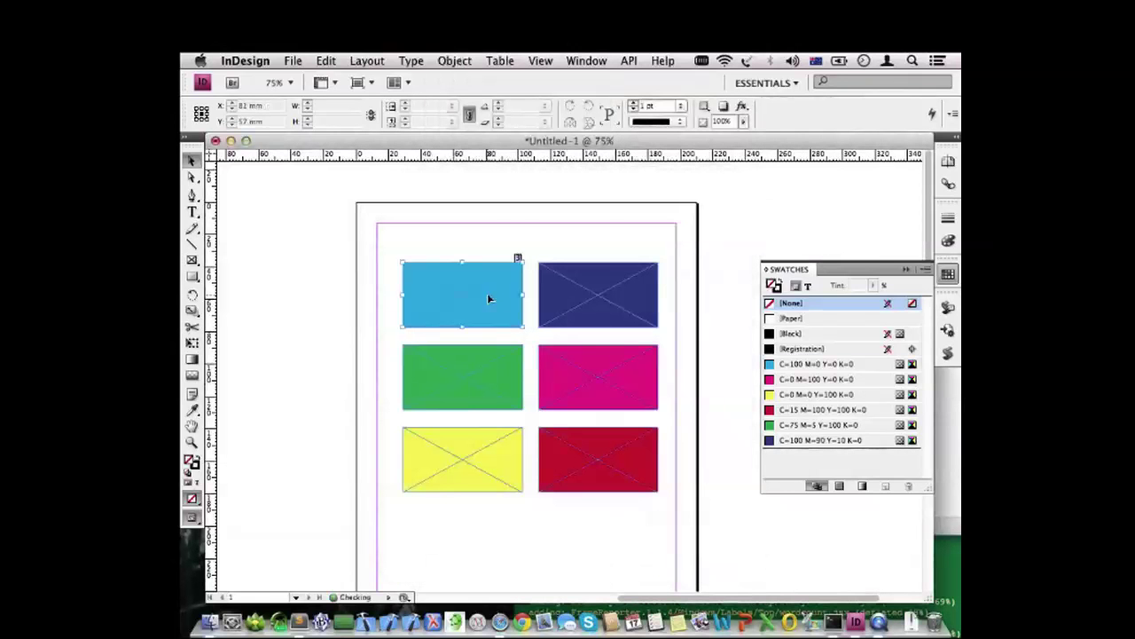
pyautogui.click(455, 60)
pyautogui.moveTo(479, 107)
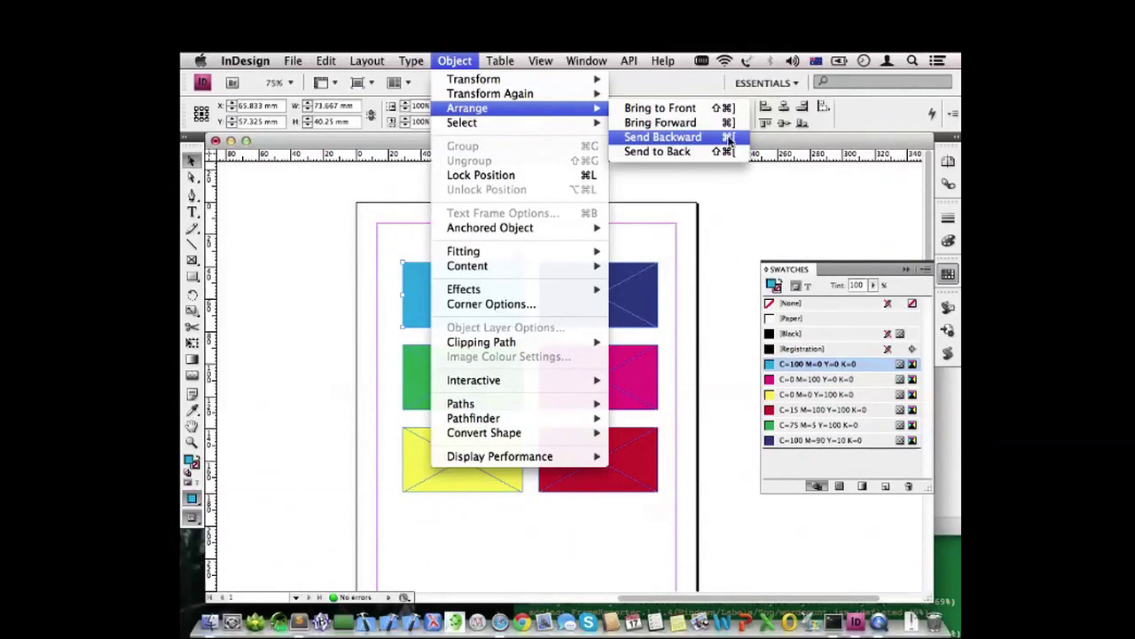
pyautogui.click(660, 107)
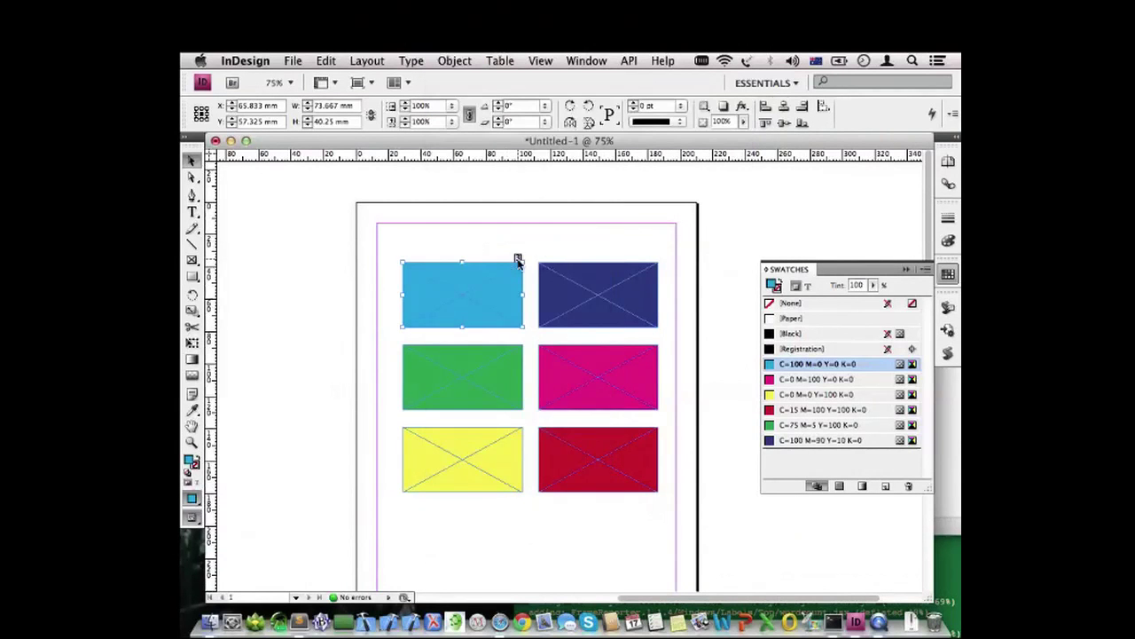
# Restack by column: light blue, green, yellow, navy, magenta, red, then select all to check
pyautogui.click(565, 273)
pyautogui.click(489, 288)
pyautogui.click(467, 373)
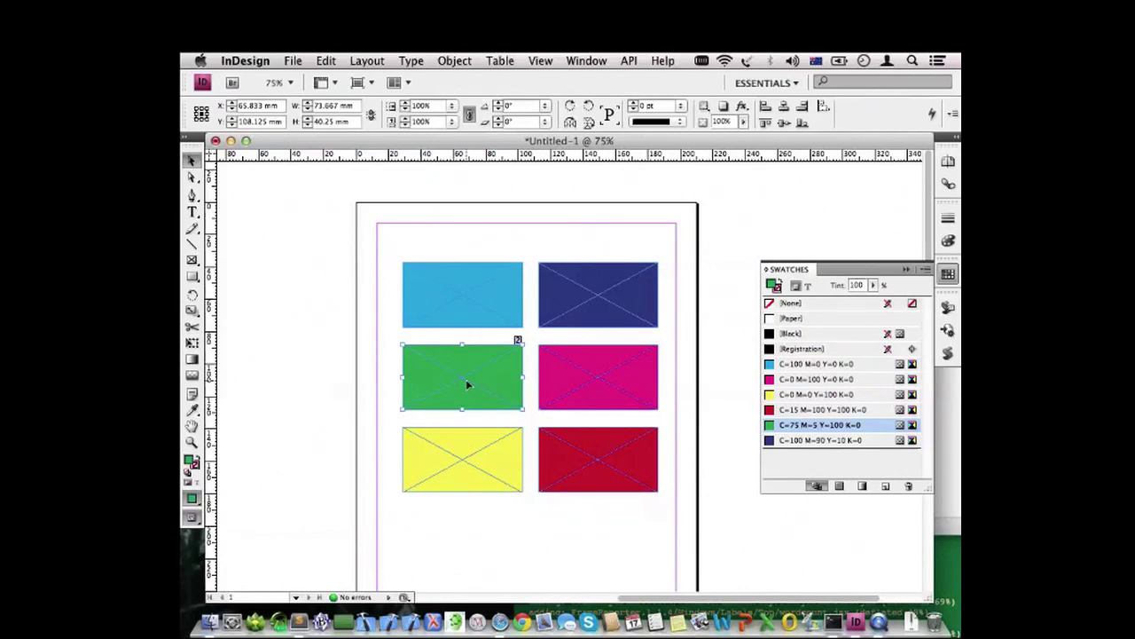
pyautogui.click(464, 449)
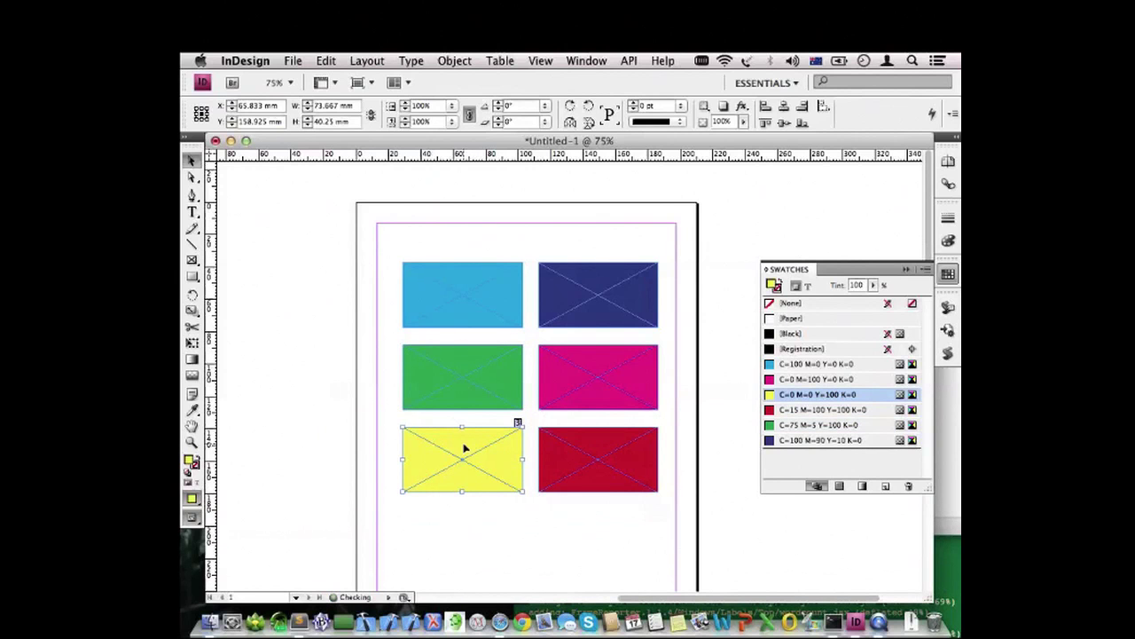
pyautogui.click(618, 308)
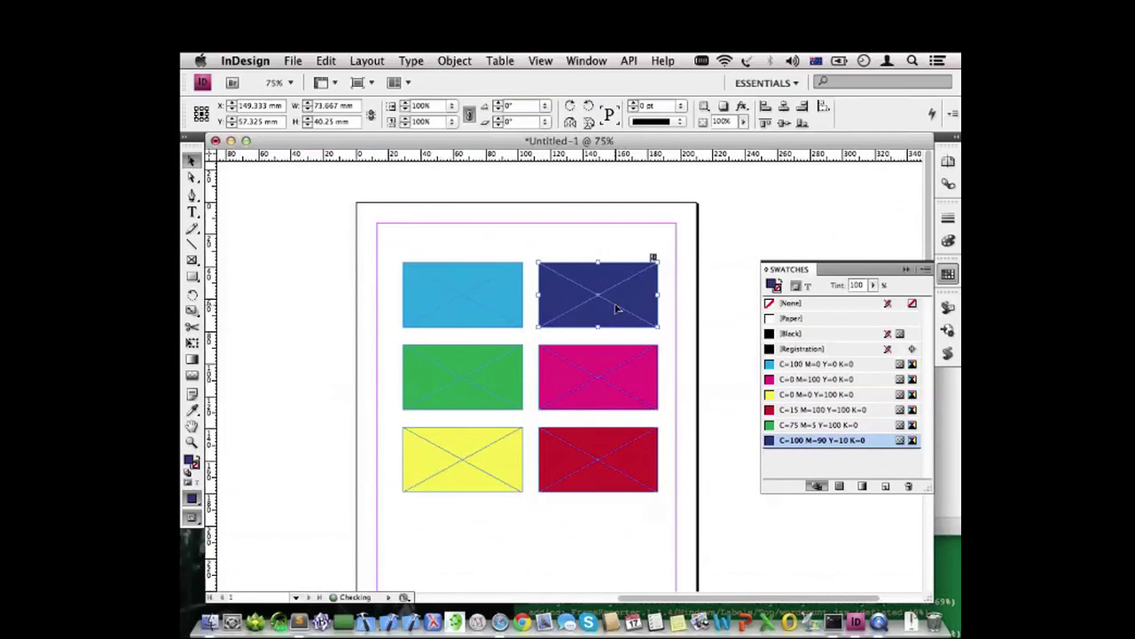
pyautogui.click(593, 404)
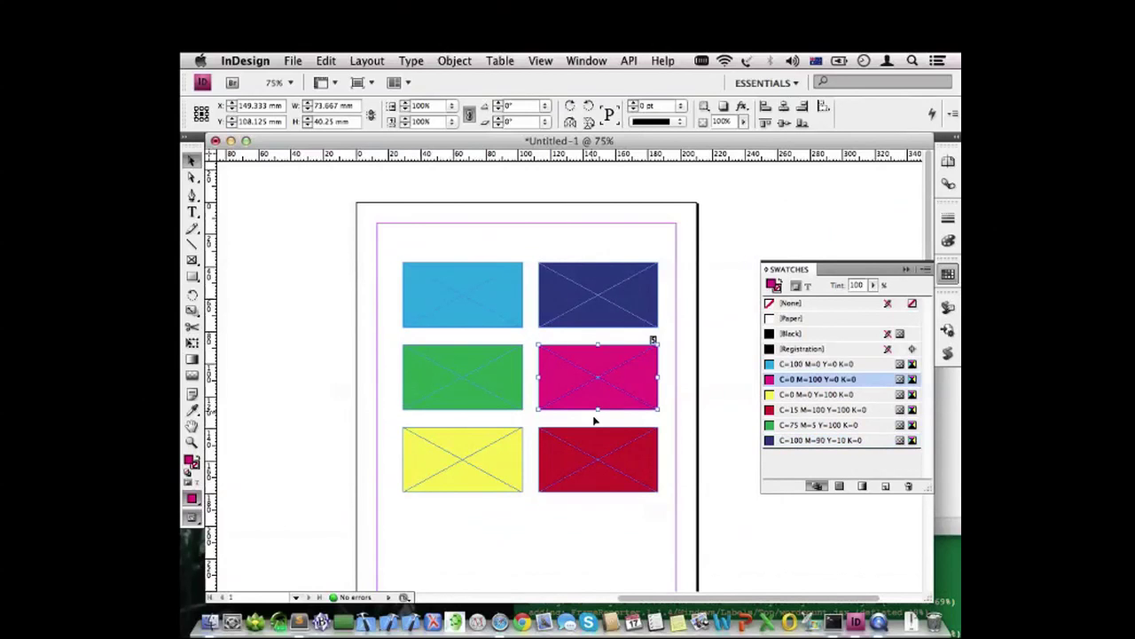
pyautogui.click(582, 474)
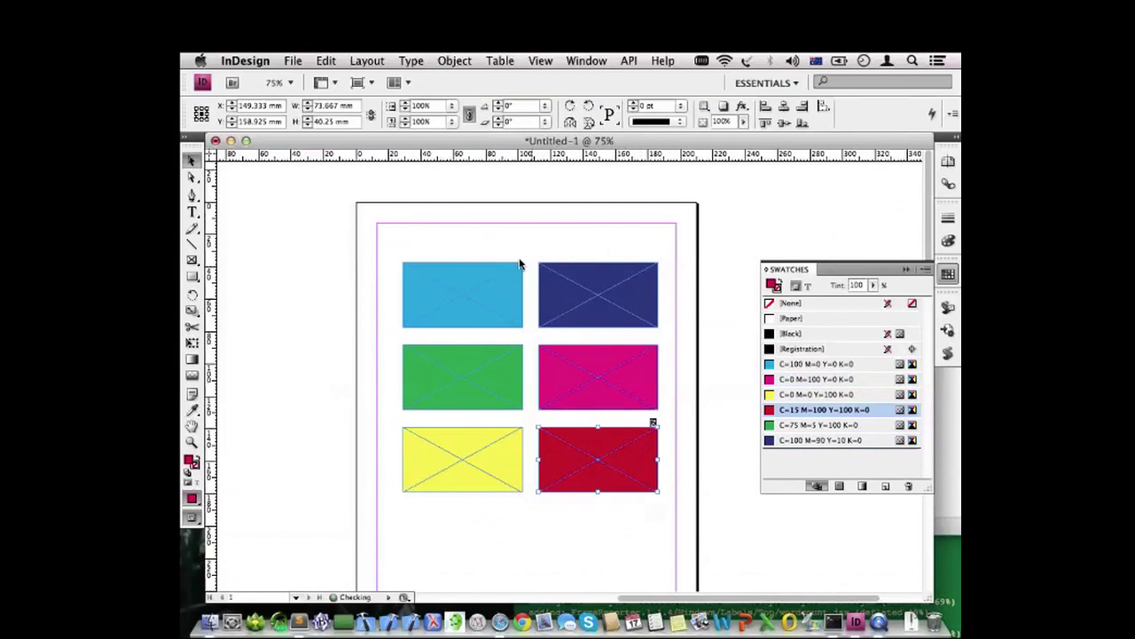
pyautogui.click(493, 244)
pyautogui.press('super+a')
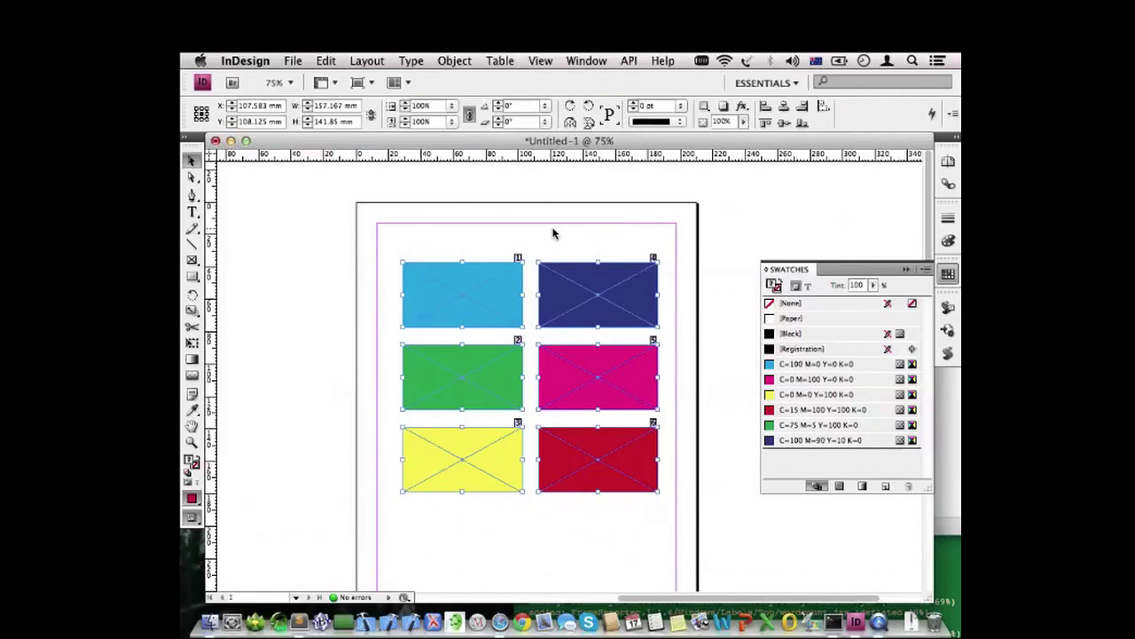
# Restack by row: light blue, navy, green, magenta, yellow, red, then select all to verify 1–6
pyautogui.click(553, 231)
pyautogui.click(467, 306)
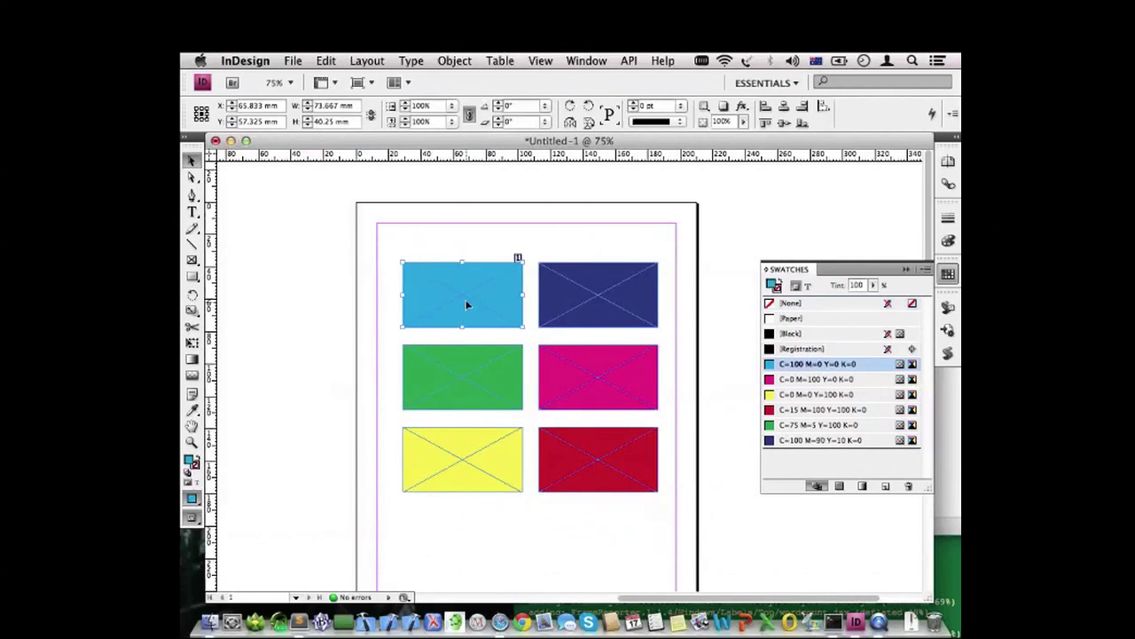
pyautogui.click(597, 292)
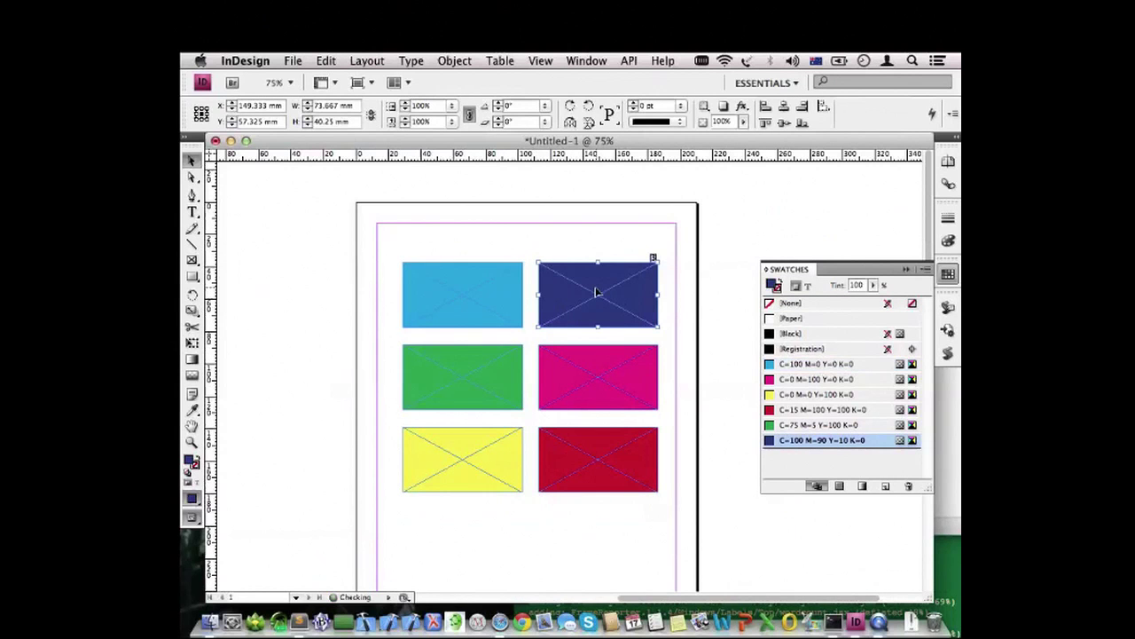
pyautogui.click(473, 393)
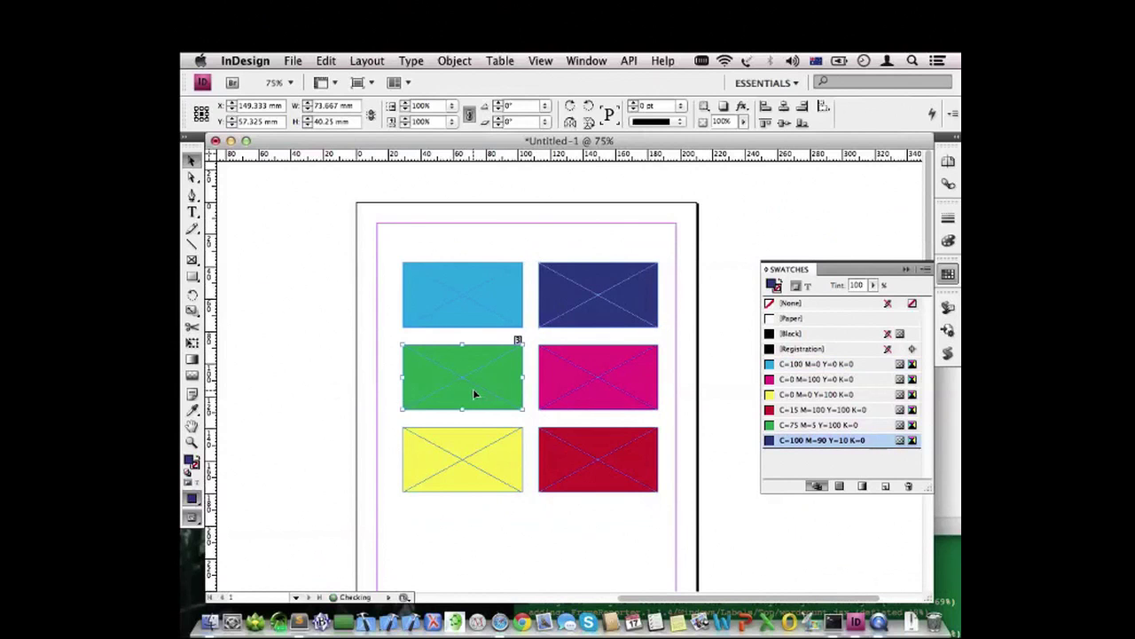
pyautogui.click(604, 379)
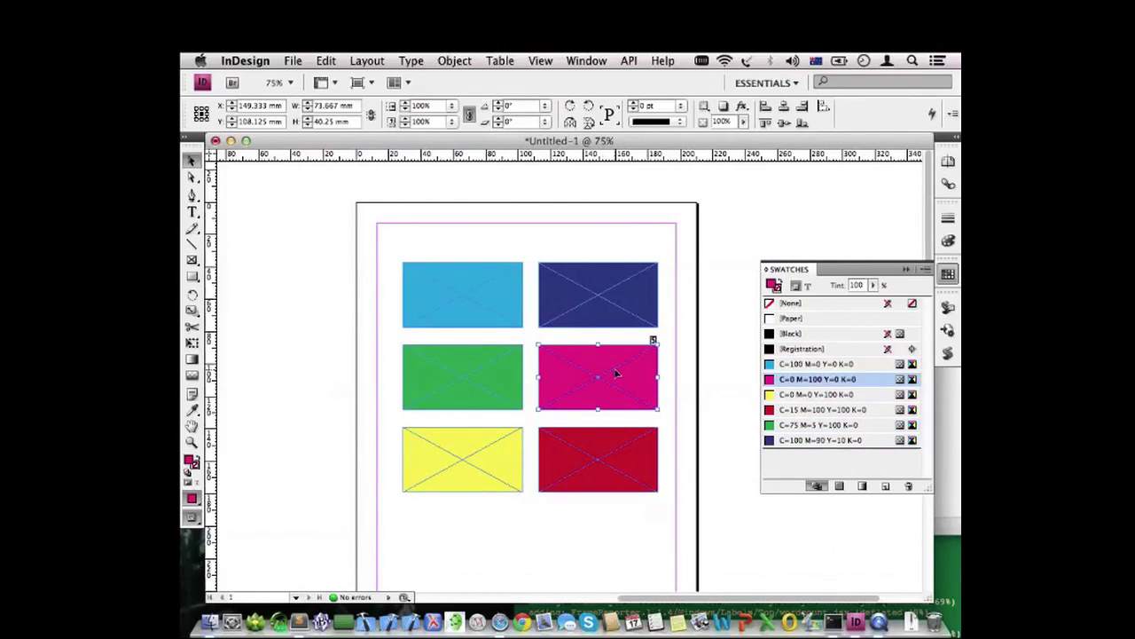
pyautogui.click(498, 448)
pyautogui.click(609, 455)
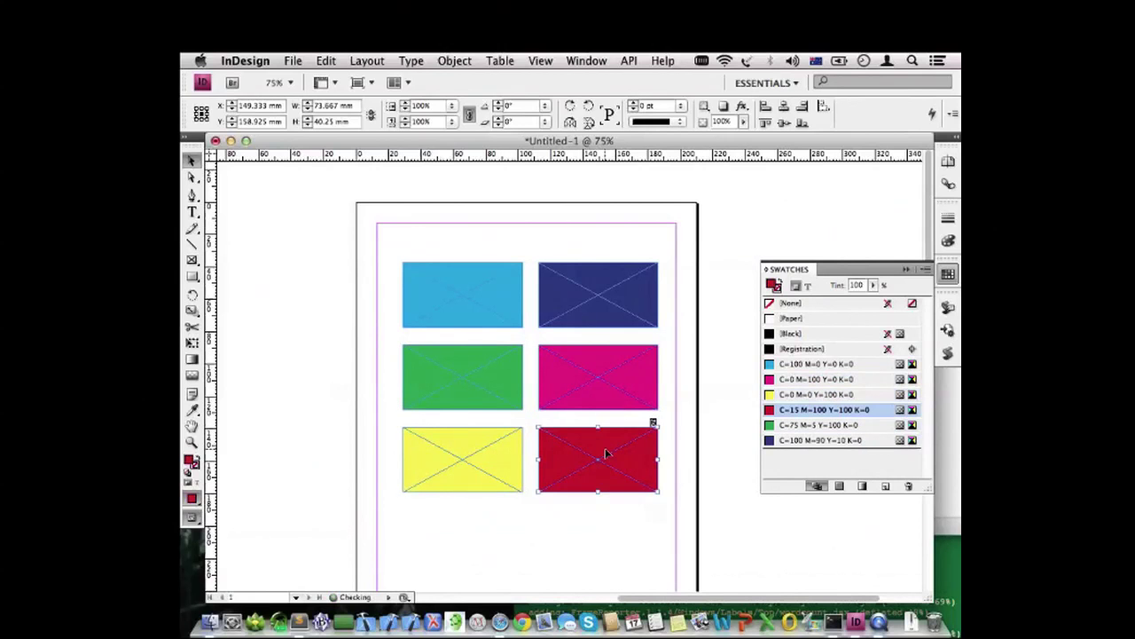
pyautogui.click(598, 535)
pyautogui.press('super+a')
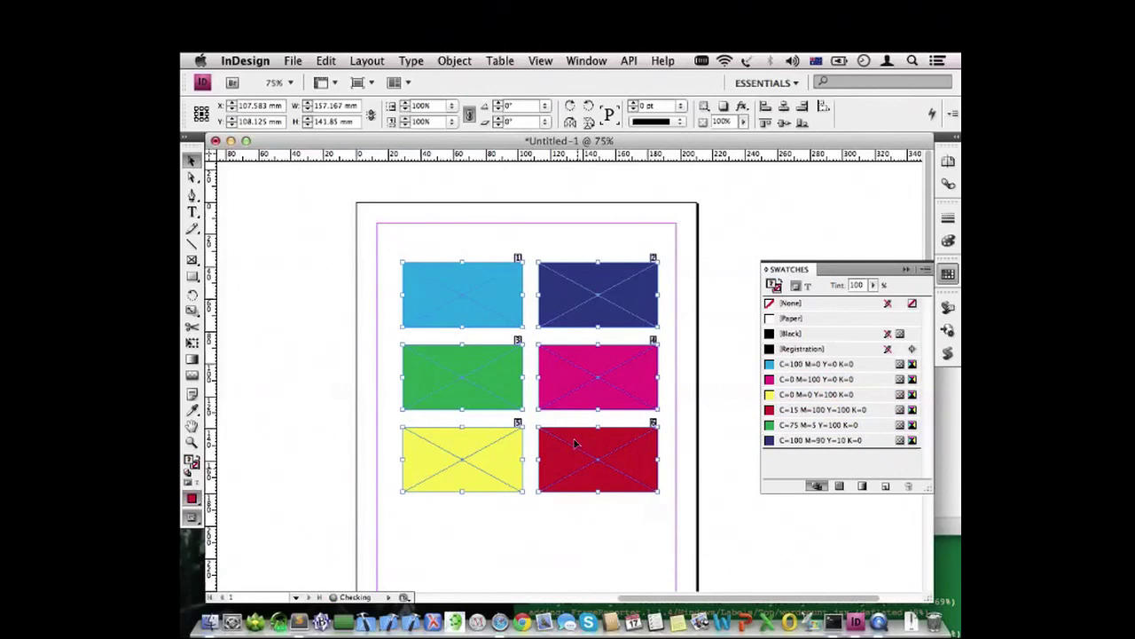